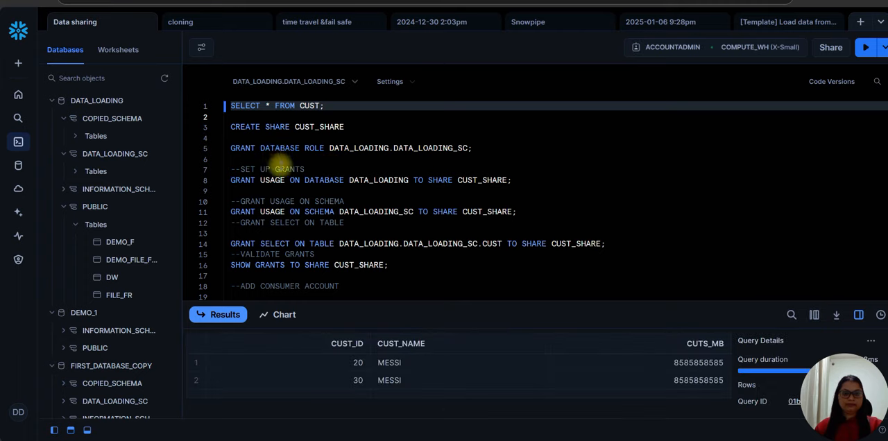
Try to create a share named CUST_SHARE by running the CREATE SHARE statement in the worksheet.
click(261, 129)
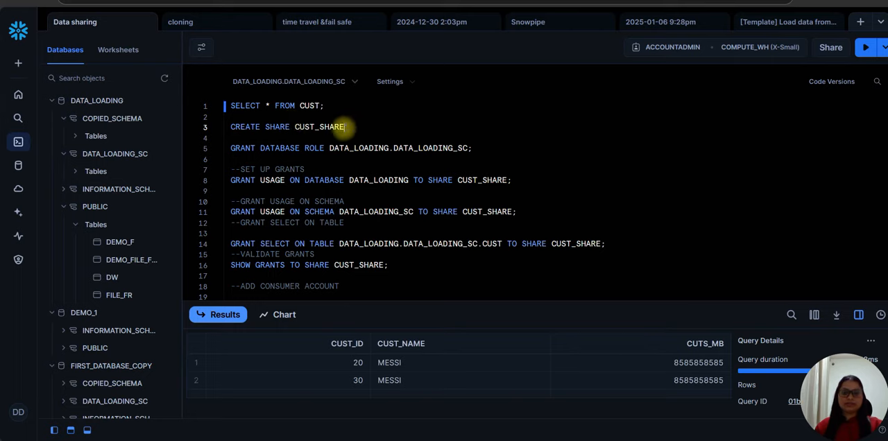
drag(345, 127, 231, 127)
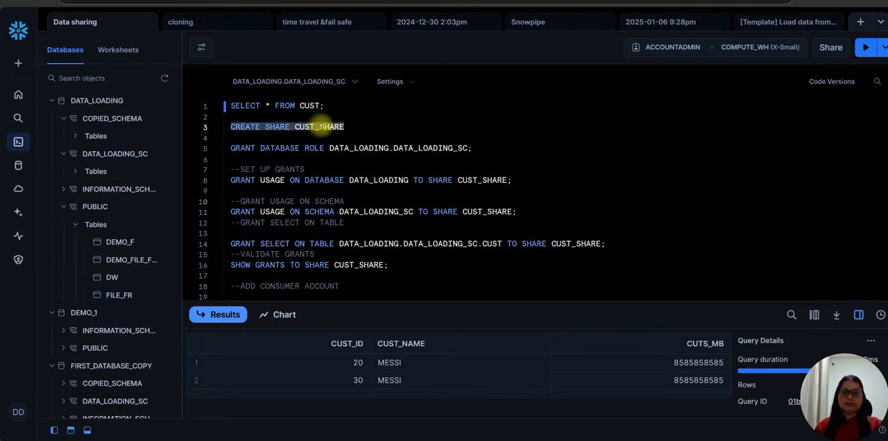
click(864, 50)
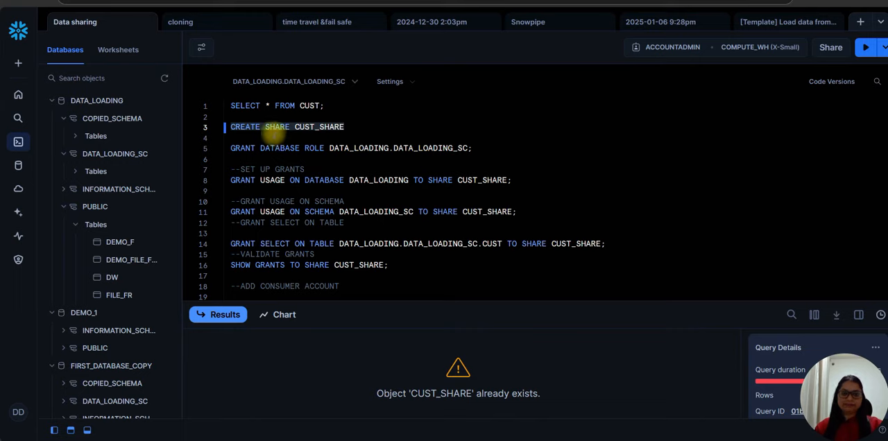
click(275, 131)
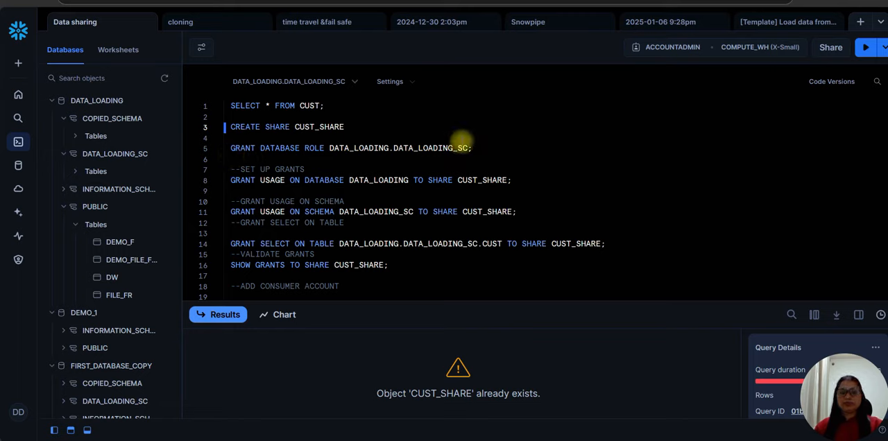
Run the statement granting USAGE on database DATA_LOADING to share CUST_SHARE.
click(440, 180)
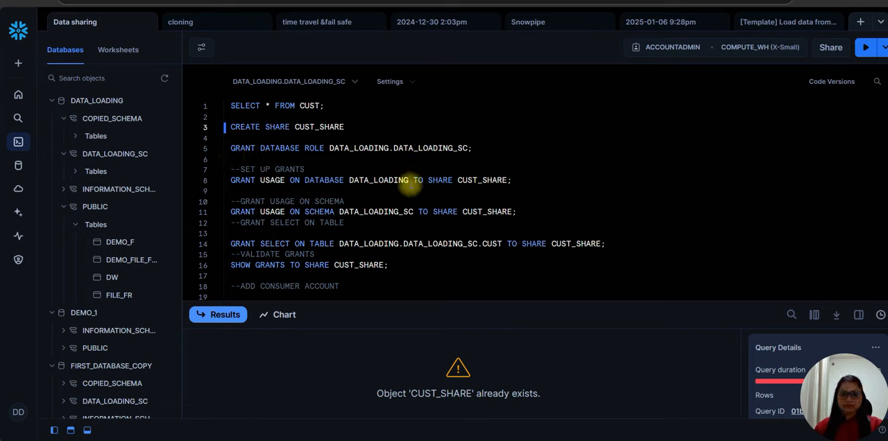
double_click(490, 180)
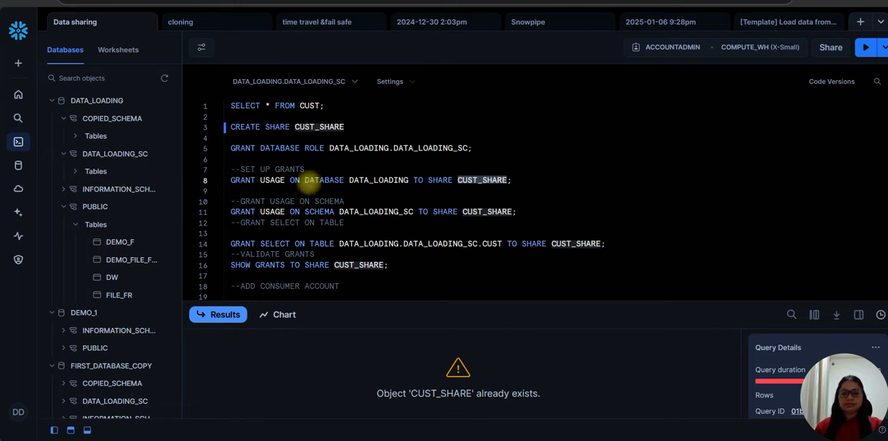
drag(305, 181, 345, 180)
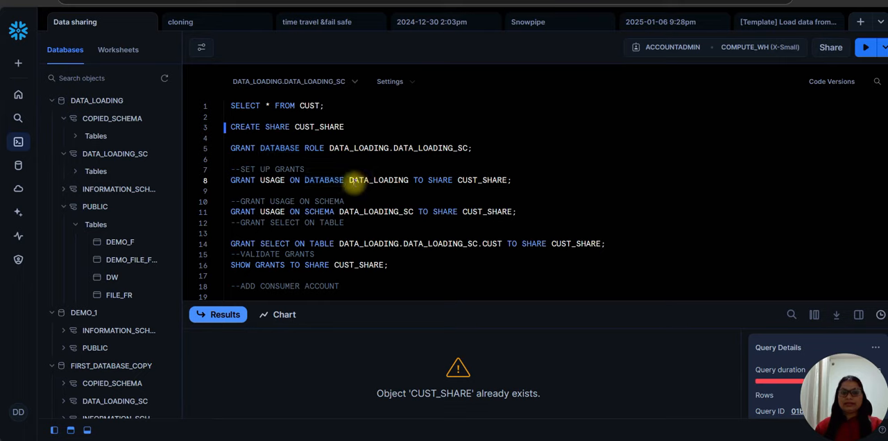
double_click(354, 180)
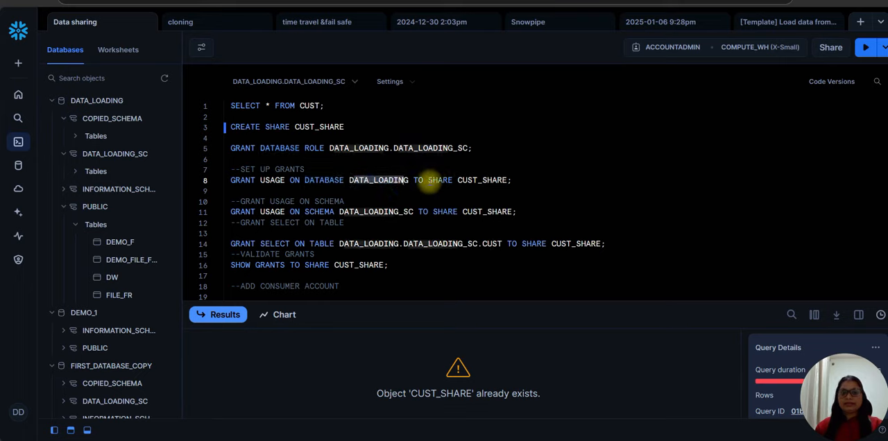
drag(429, 180, 444, 180)
click(462, 181)
double_click(464, 180)
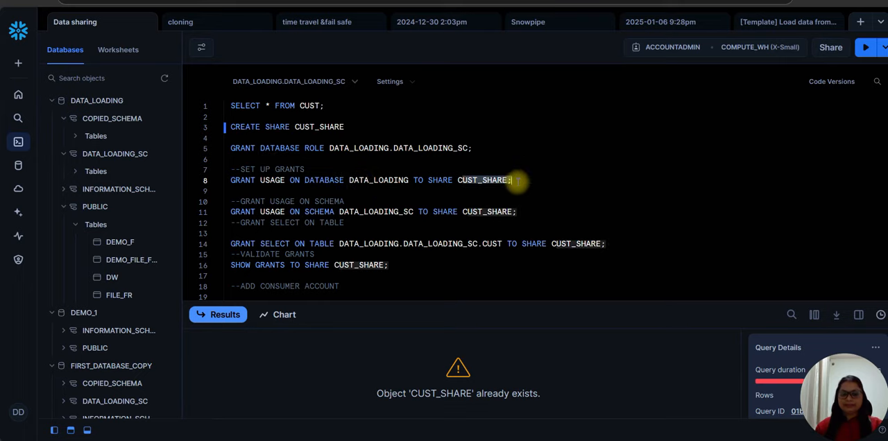
triple_click(452, 180)
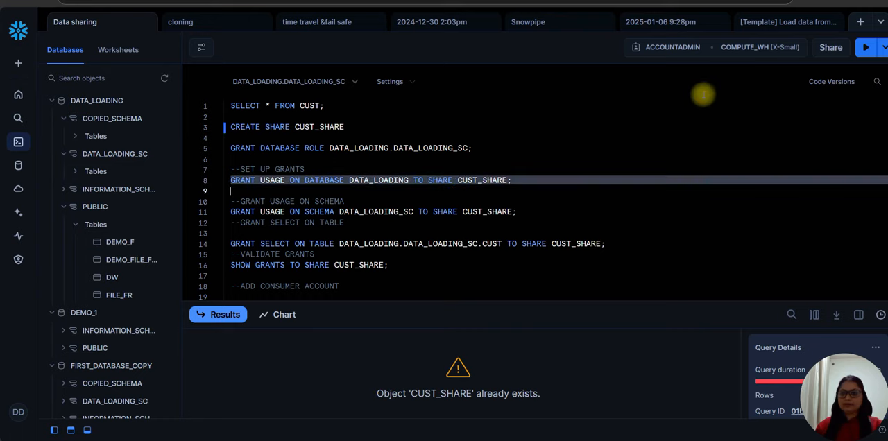
click(865, 47)
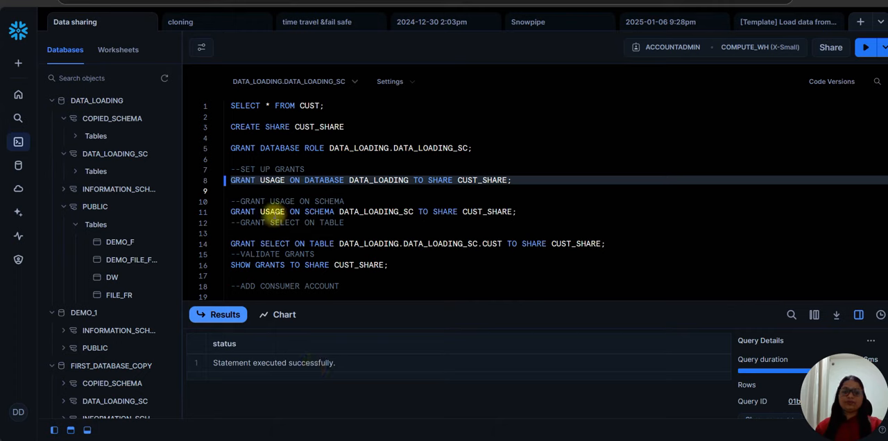
Run the statement granting USAGE on schema DATA_LOADING_SC to share CUST_SHARE.
double_click(324, 181)
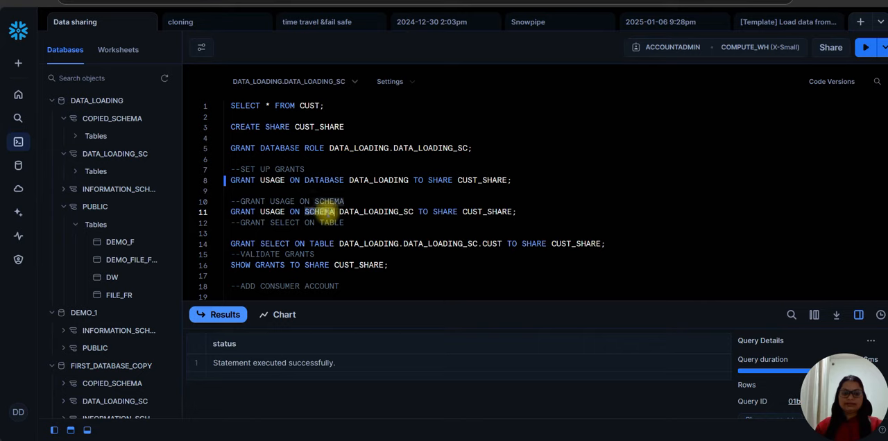
triple_click(382, 212)
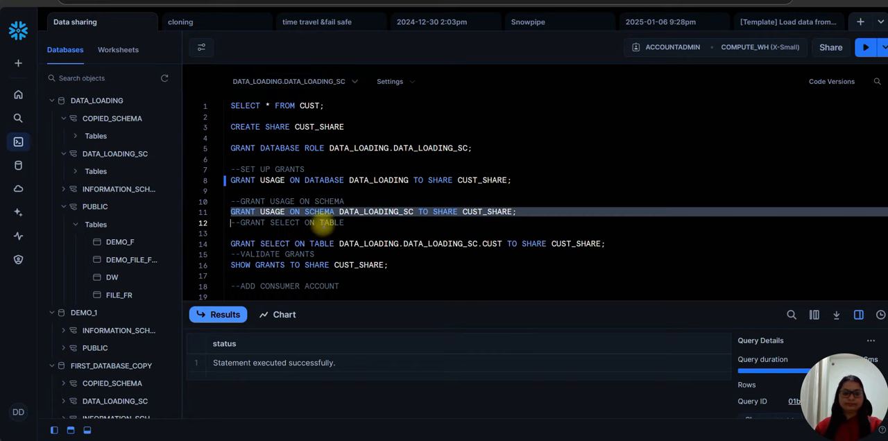
click(866, 47)
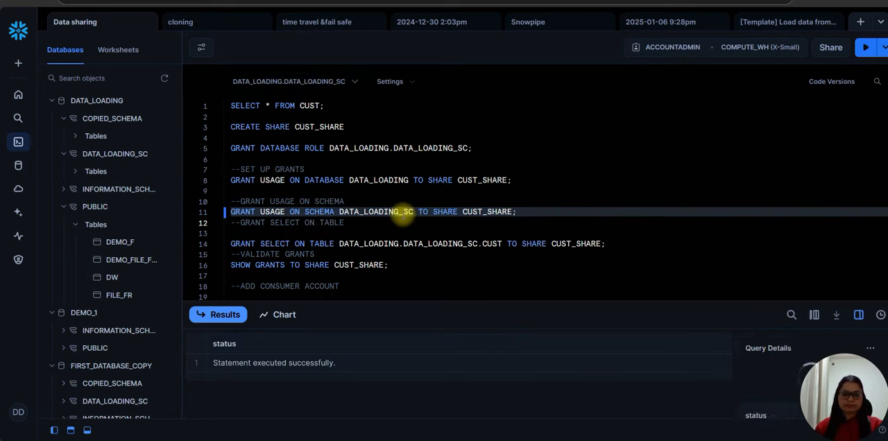
Run the statement granting SELECT on table DATA_LOADING.DATA_LOADING_SC.CUST to share CUST_SHARE.
scroll(389, 215, down, 2)
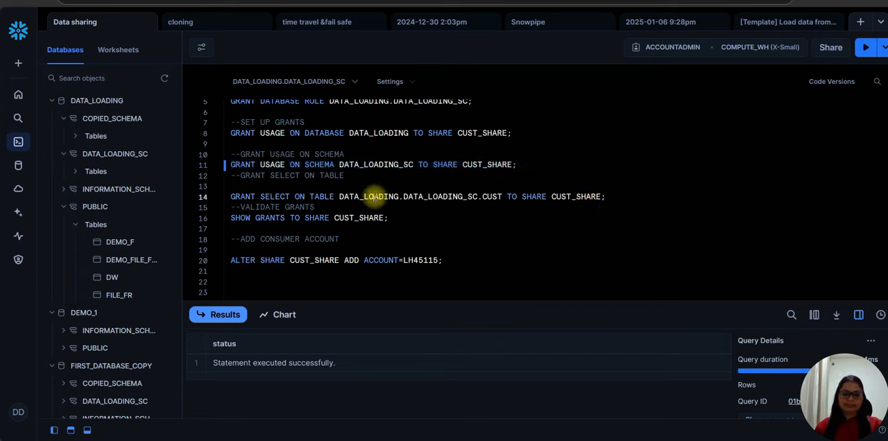
triple_click(367, 197)
click(866, 47)
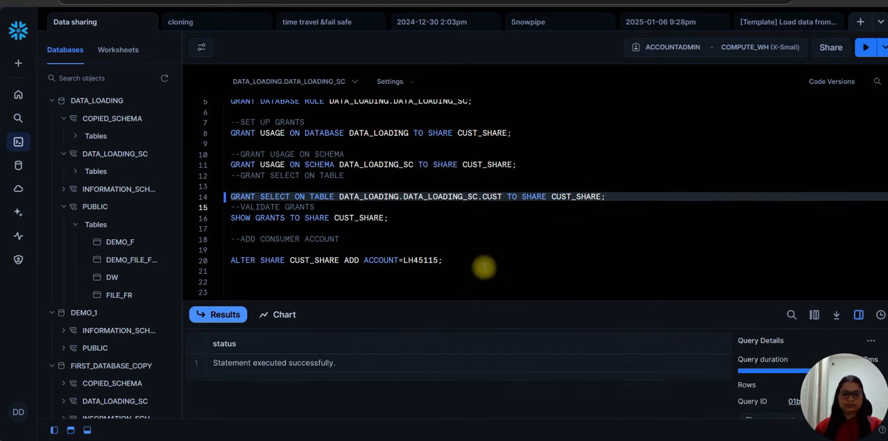
click(295, 218)
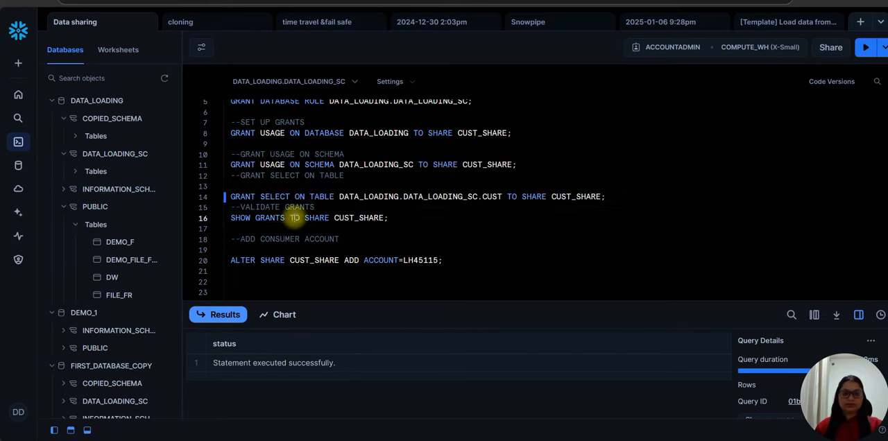
triple_click(294, 218)
click(258, 226)
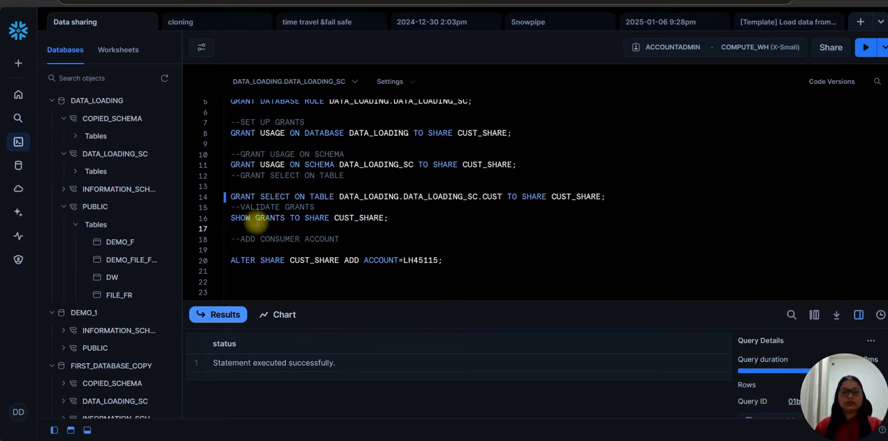
drag(231, 217, 389, 220)
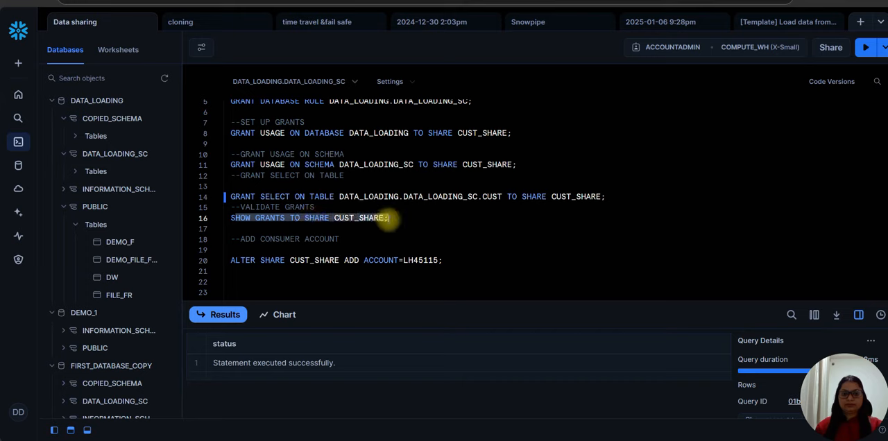
click(866, 47)
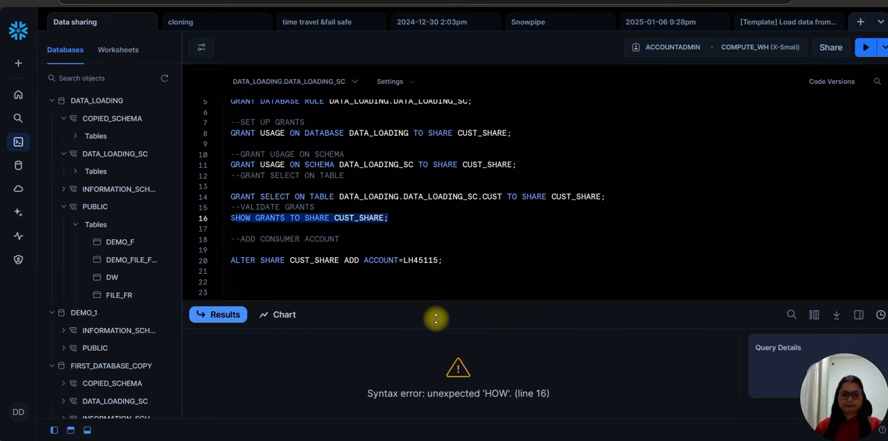
click(462, 263)
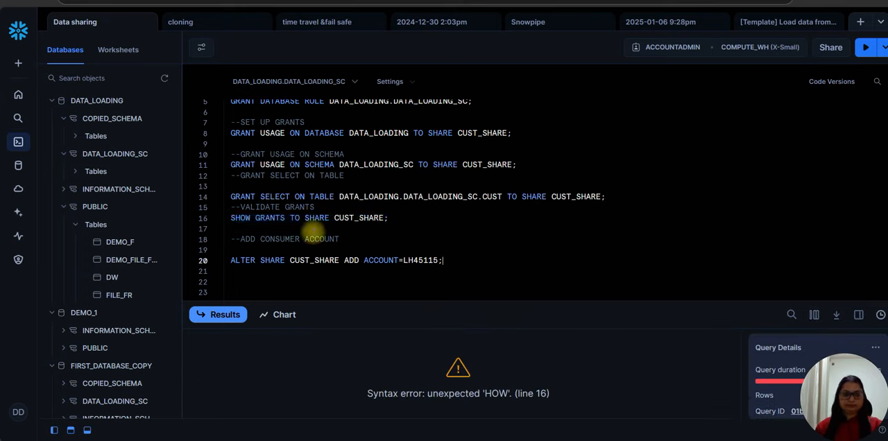
Run the full SHOW GRANTS TO SHARE CUST_SHARE statement and review all columns of the returned grants.
drag(232, 217, 388, 218)
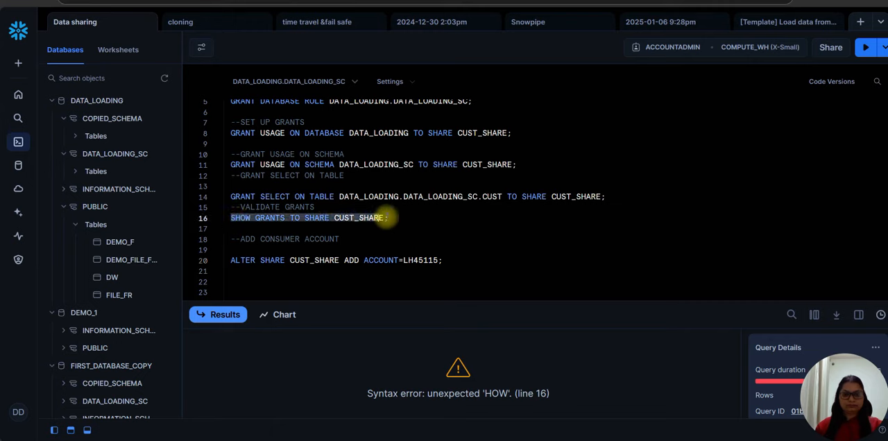
click(868, 48)
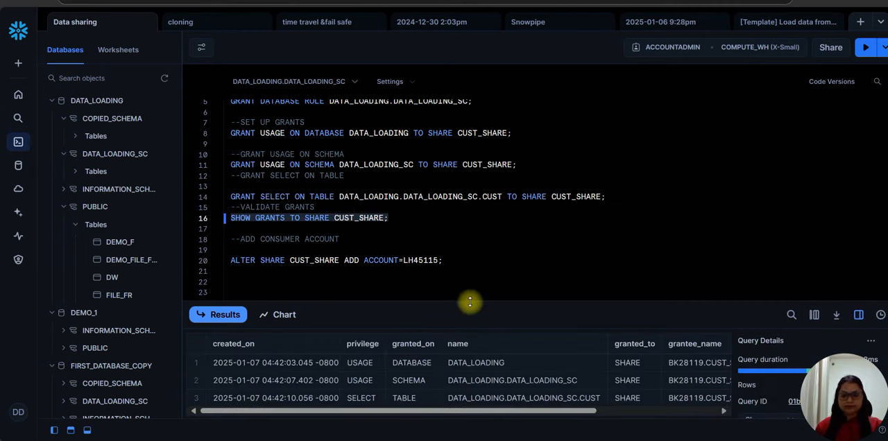
drag(470, 302, 470, 256)
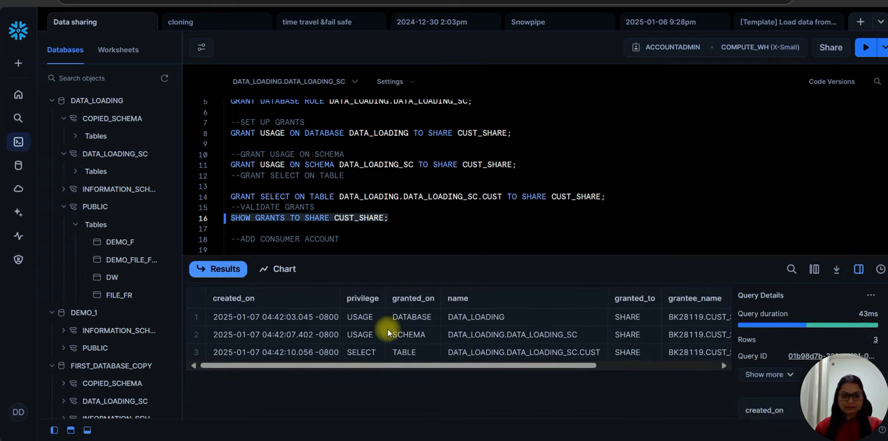
click(298, 356)
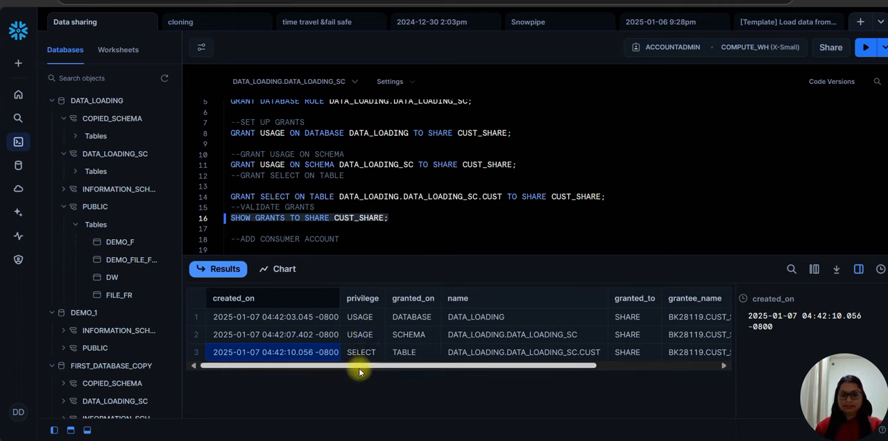
drag(361, 366, 373, 368)
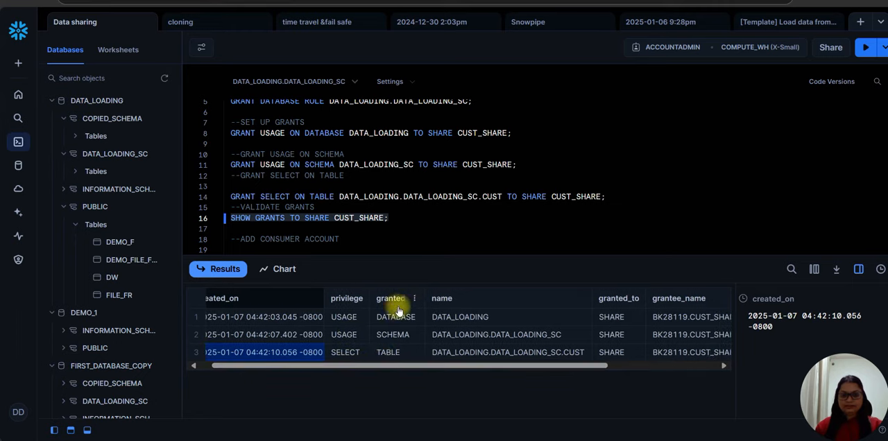
click(394, 353)
drag(470, 370, 549, 370)
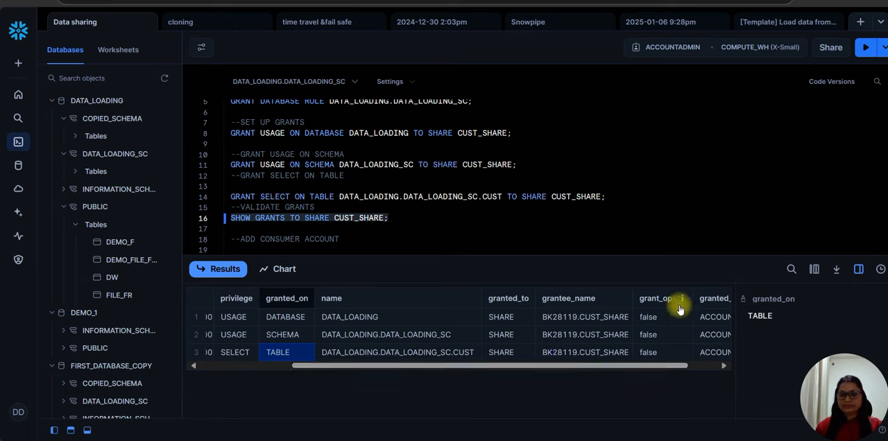
drag(625, 367, 684, 371)
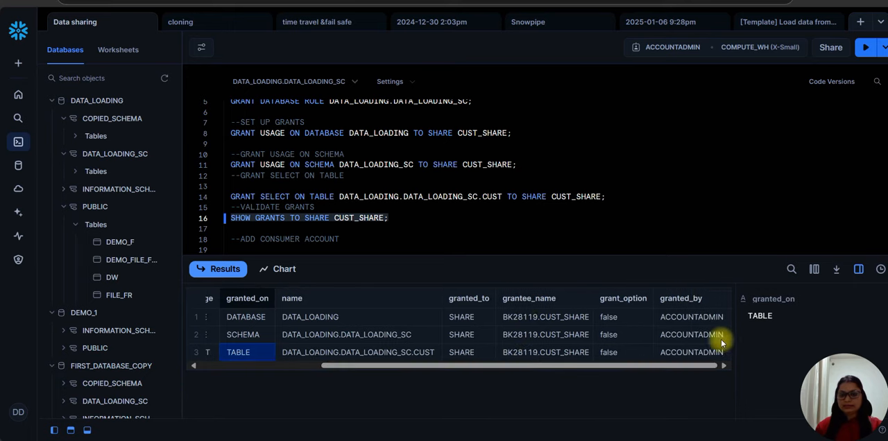
click(511, 242)
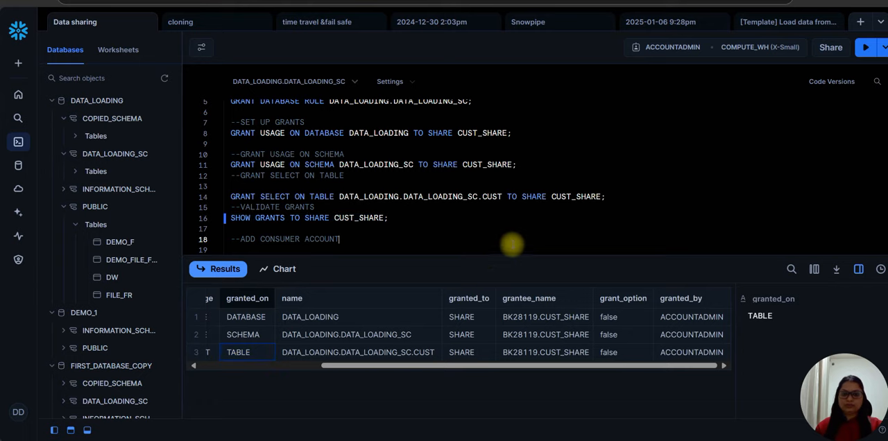
drag(502, 256, 510, 341)
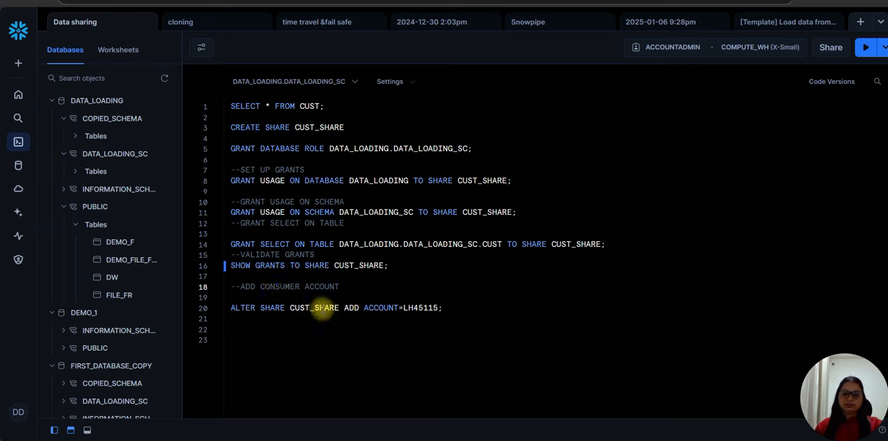
Check the share name and consumer account in the ALTER SHARE statement and open the user account menu.
double_click(323, 309)
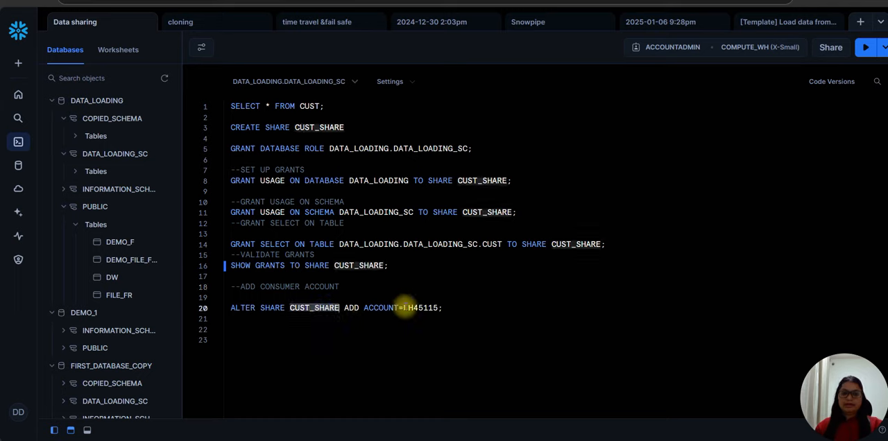
double_click(416, 307)
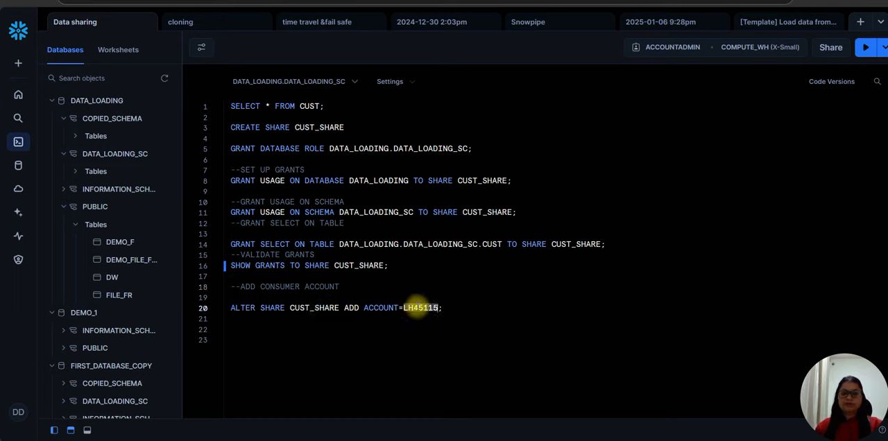
click(18, 413)
mouse_move(44, 220)
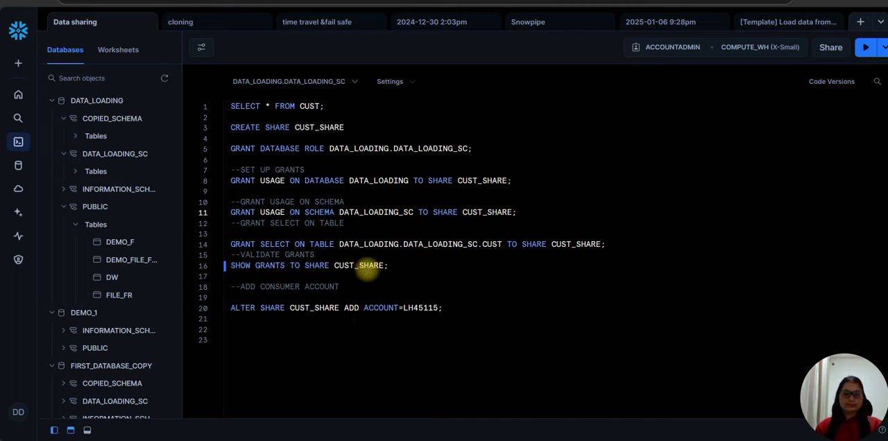
Open the Marketplace page of Data Products.
mouse_move(18, 189)
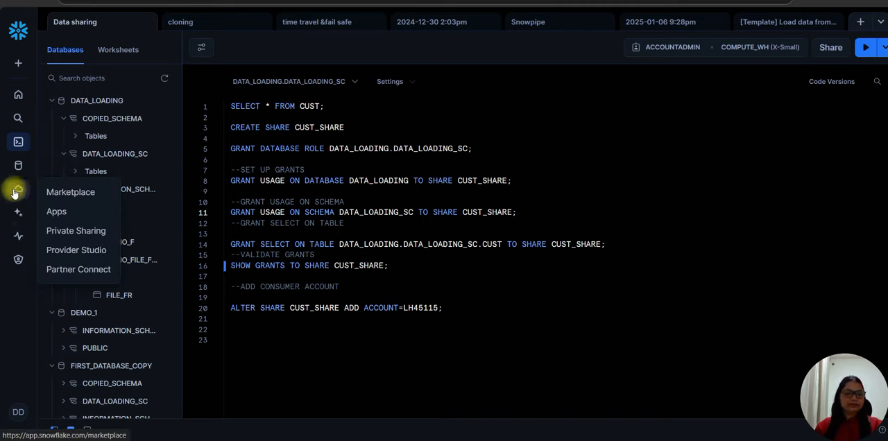
click(14, 193)
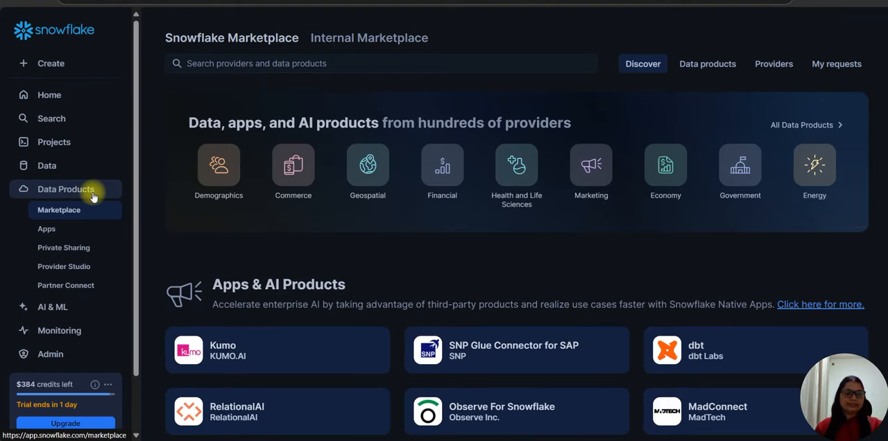
Check the sharing options under Private Sharing and open CUST_SHARE from the shares provided by this account.
click(77, 253)
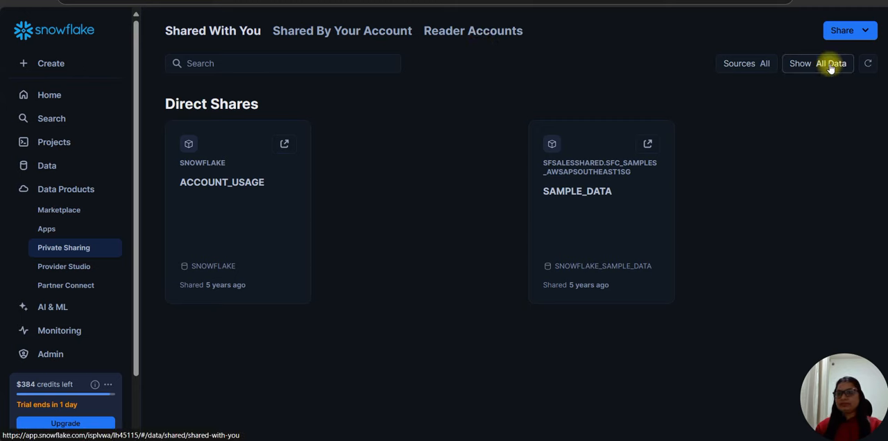
click(865, 30)
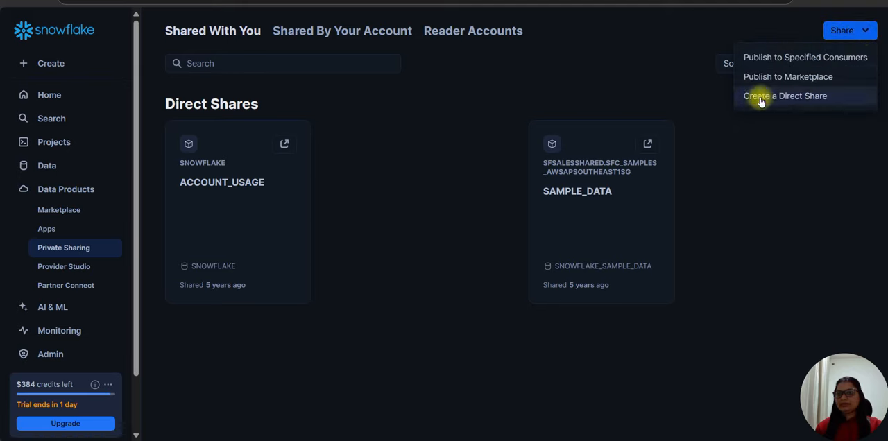
click(391, 152)
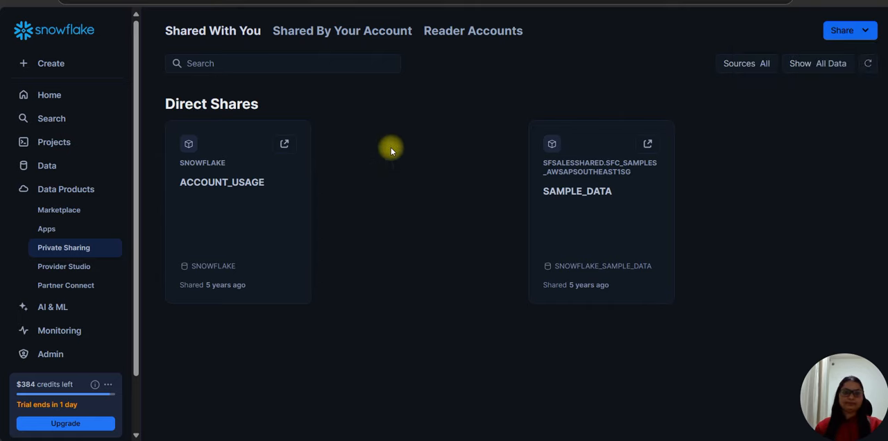
click(340, 32)
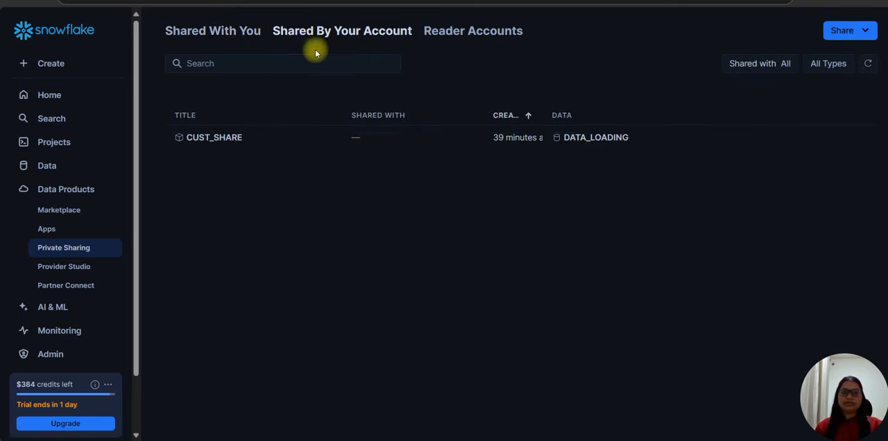
click(223, 139)
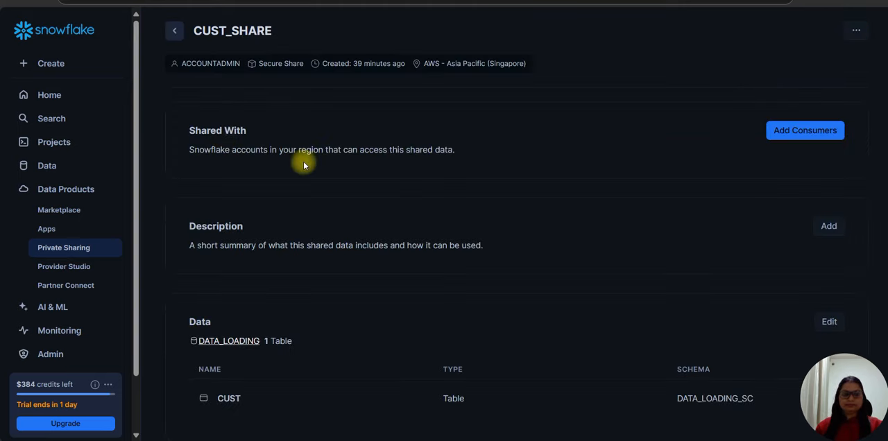
Inspect the form for adding consumer accounts to CUST_SHARE and close it without adding one.
click(793, 134)
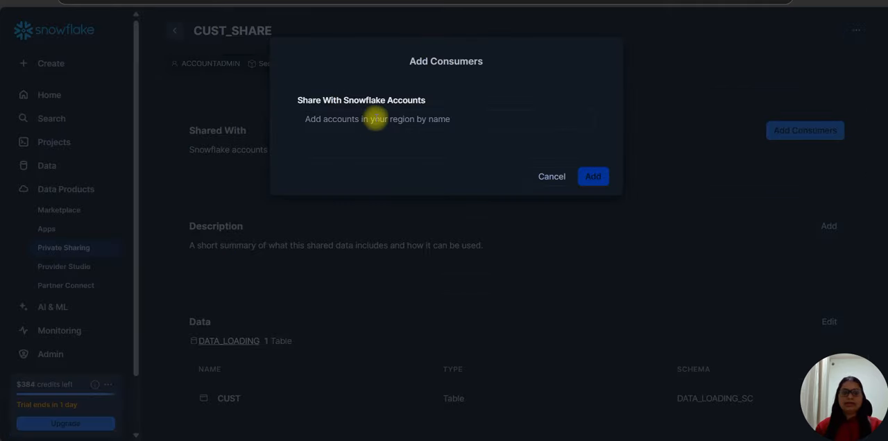
click(375, 120)
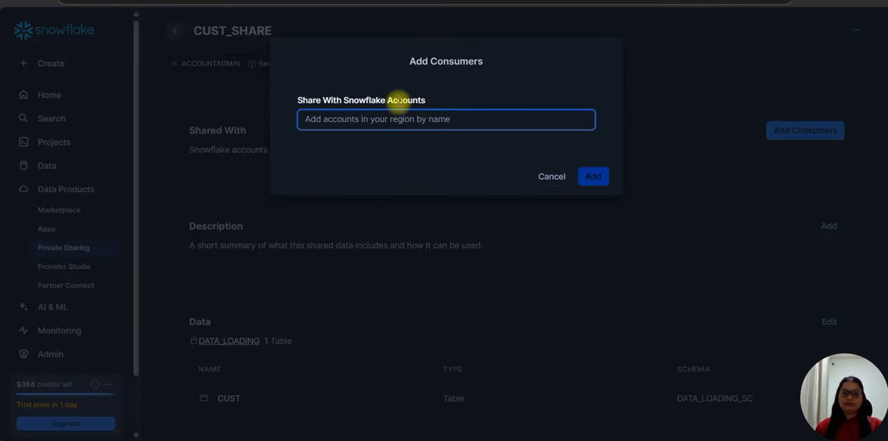
click(547, 178)
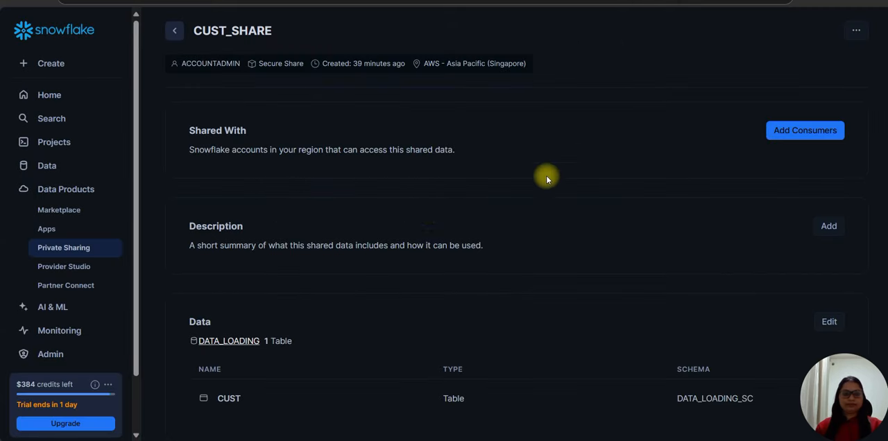
Open the DATA_LOADING database from the share's data section and view its new schema form without creating a schema.
scroll(400, 221, down, 1)
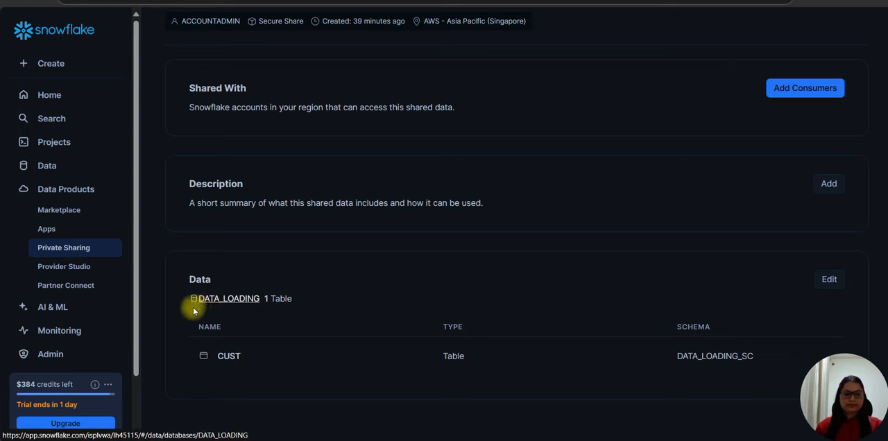
click(213, 304)
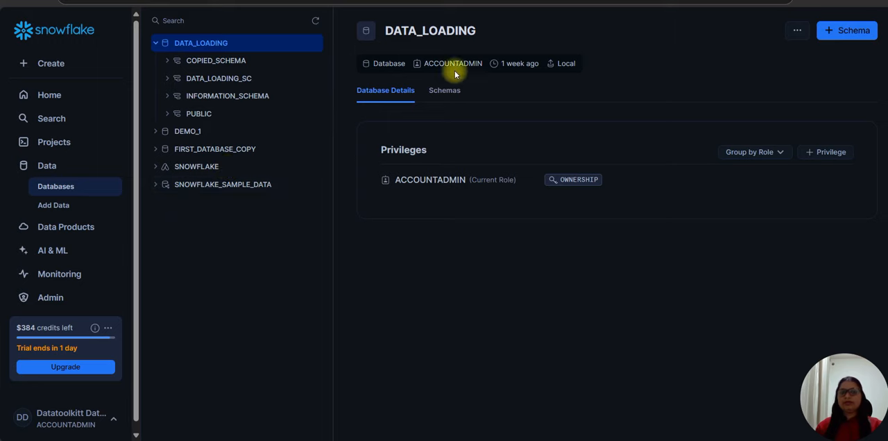
click(847, 32)
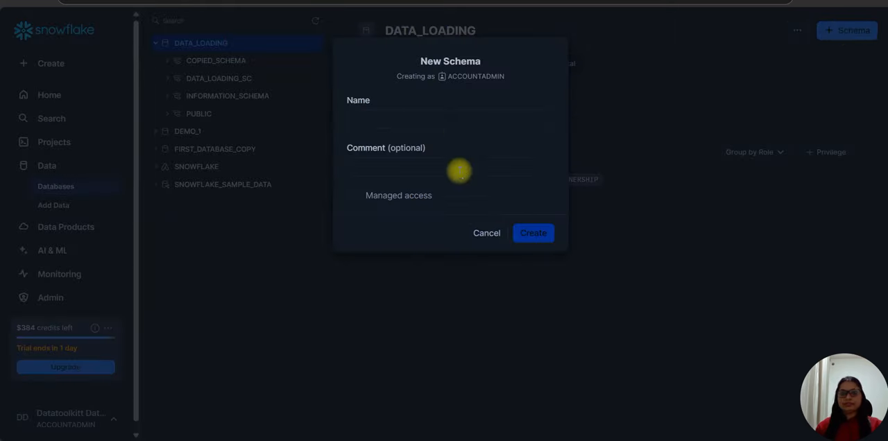
click(485, 233)
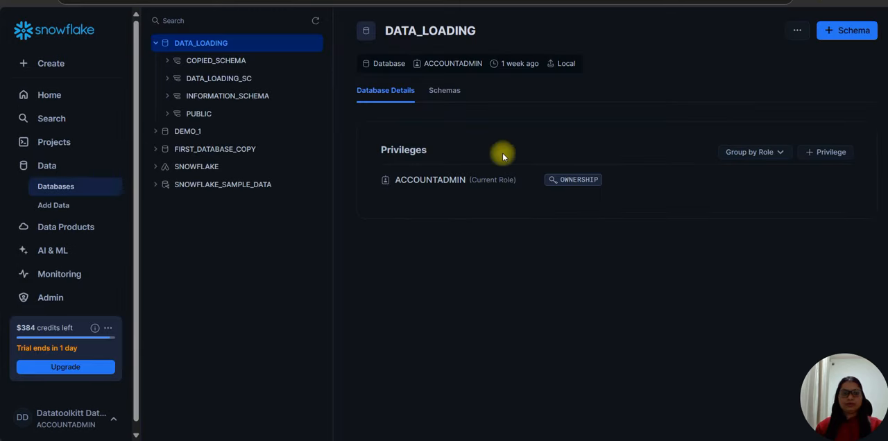
Start loading Demo_sff.csv into a table and choose DEMO_1.PUBLIC as the target schema.
click(42, 212)
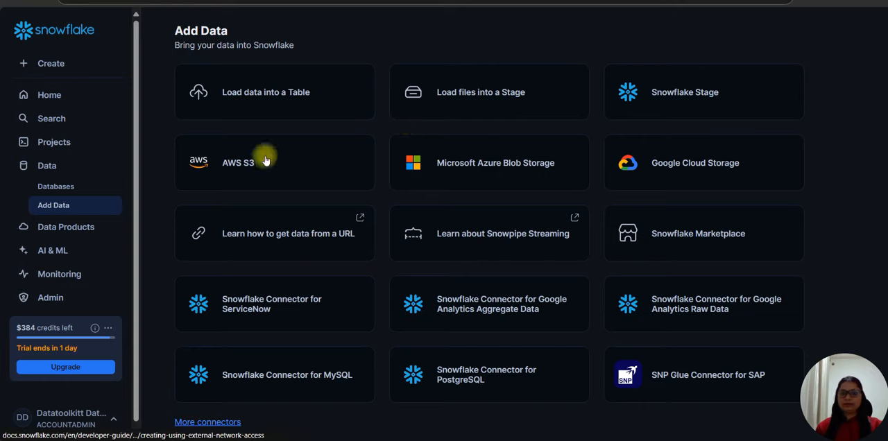
click(256, 105)
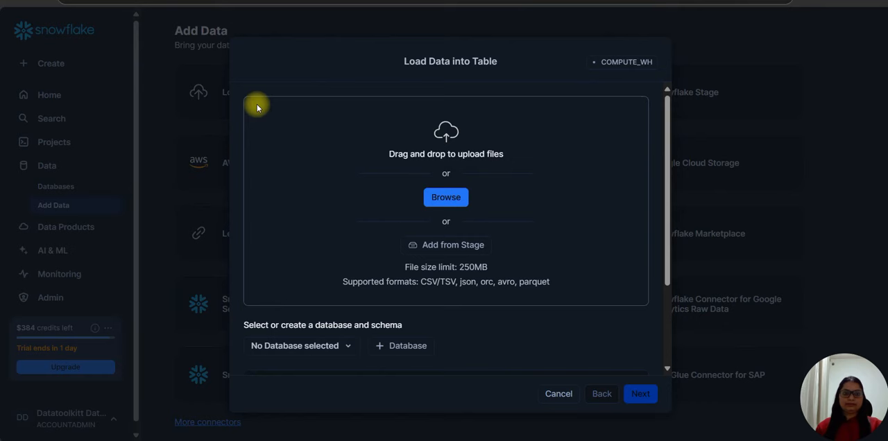
click(427, 194)
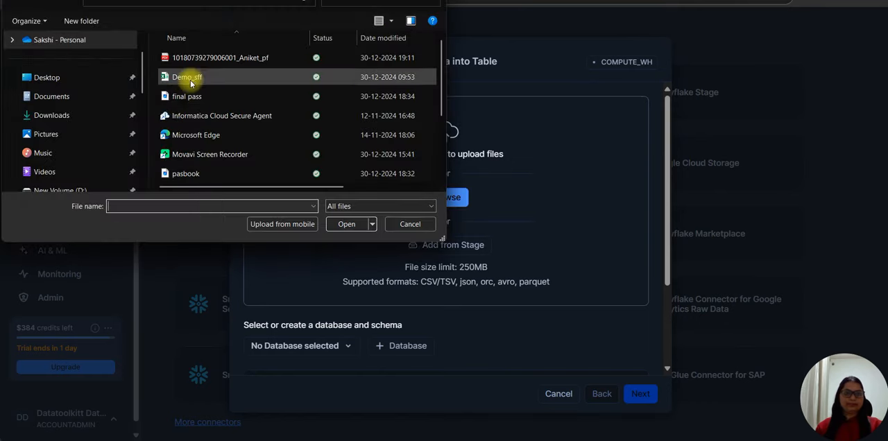
double_click(204, 79)
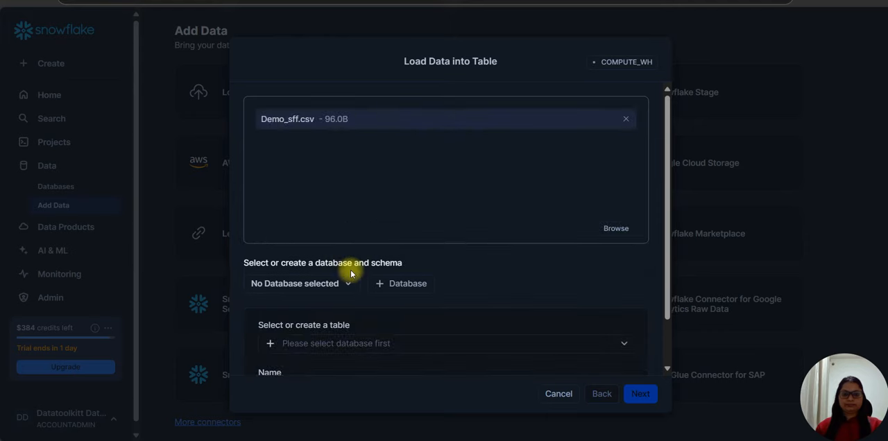
click(322, 284)
click(309, 160)
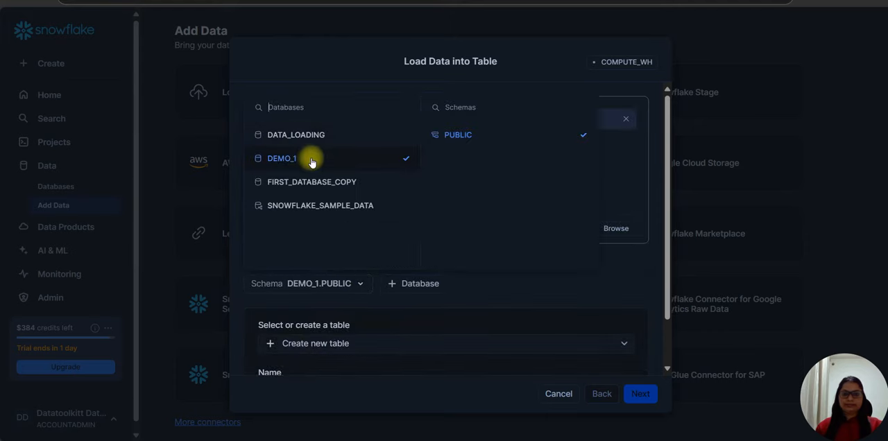
click(408, 283)
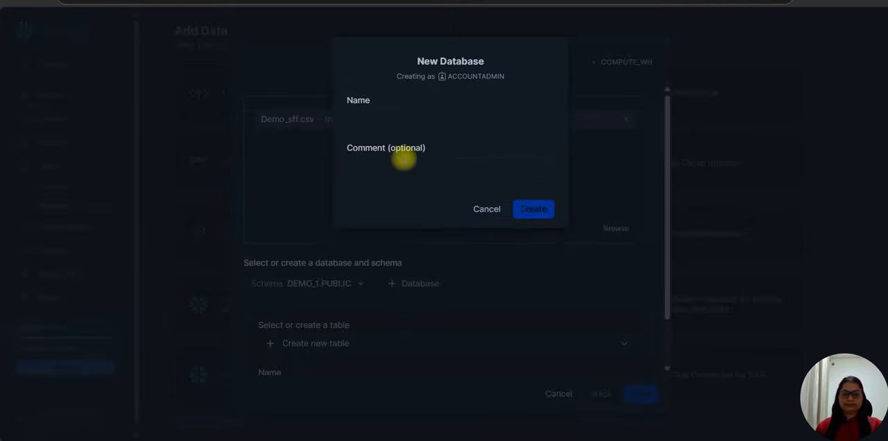
click(490, 211)
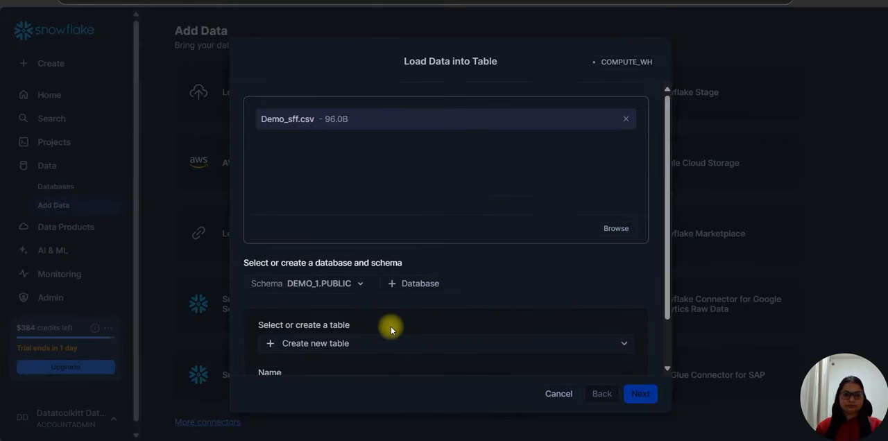
Name the new table de, load the file with the default CSV format and error handling, and finish the load.
scroll(391, 330, down, 2)
click(293, 289)
click(293, 290)
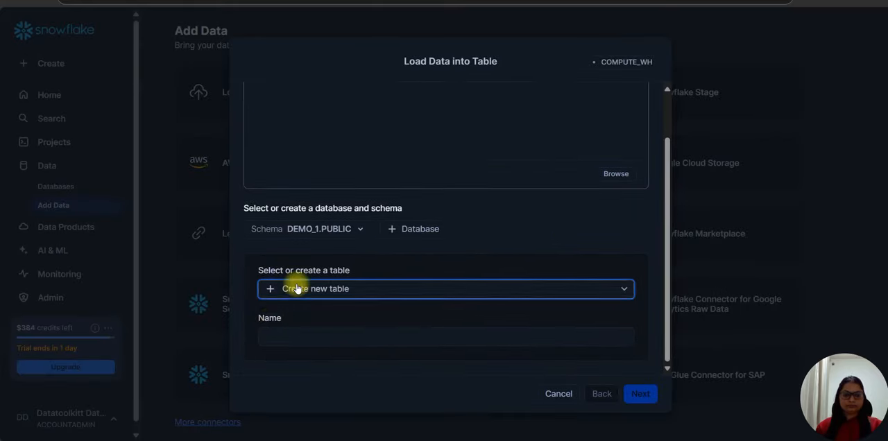
click(273, 335)
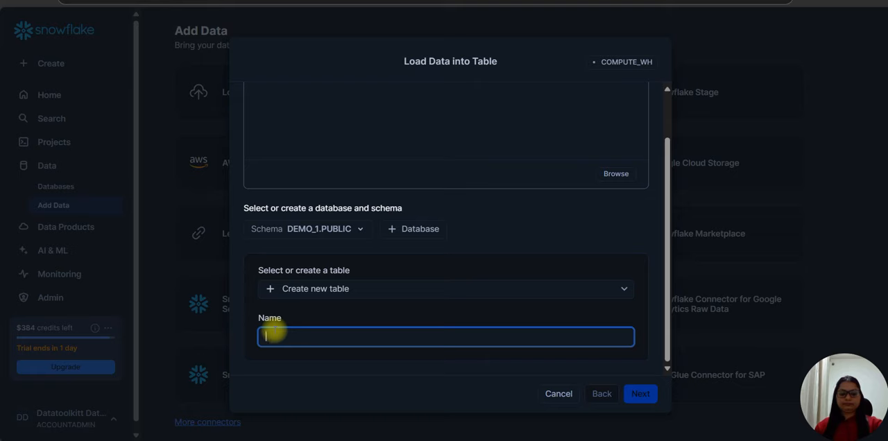
text(de)
click(642, 395)
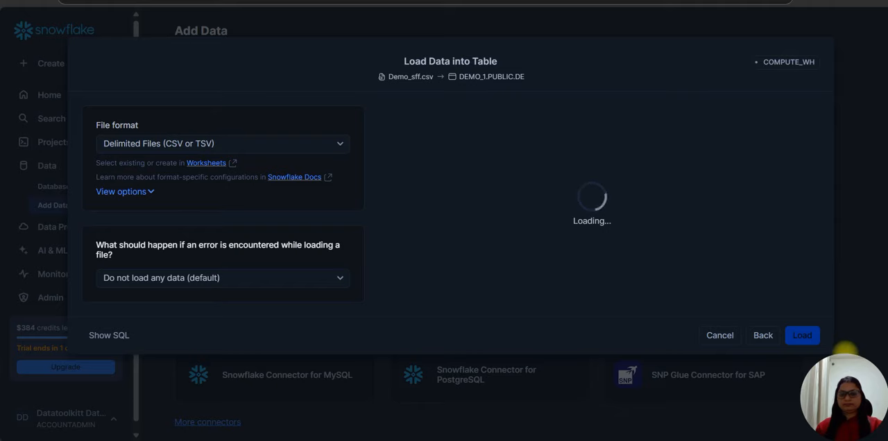
click(815, 337)
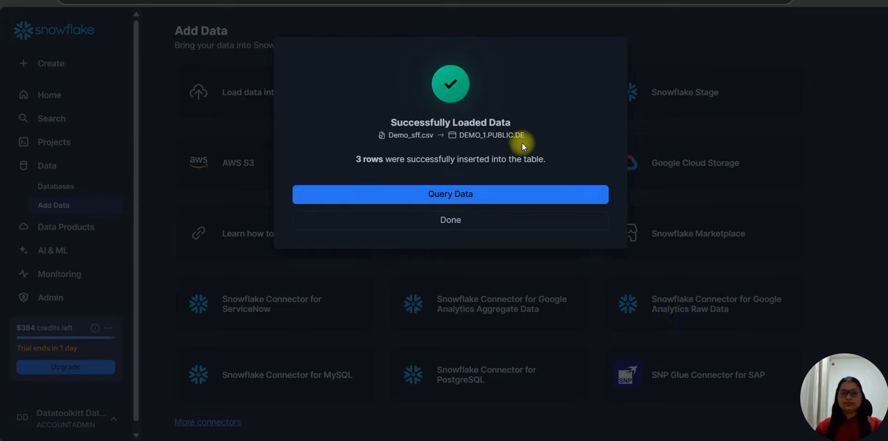
click(458, 221)
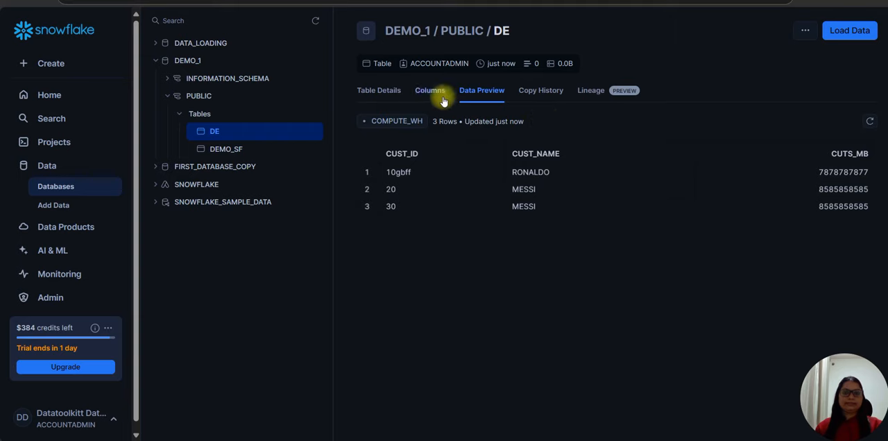
Reopen CUST_SHARE from the shares provided by this account, check its available actions and return to the share list.
click(62, 227)
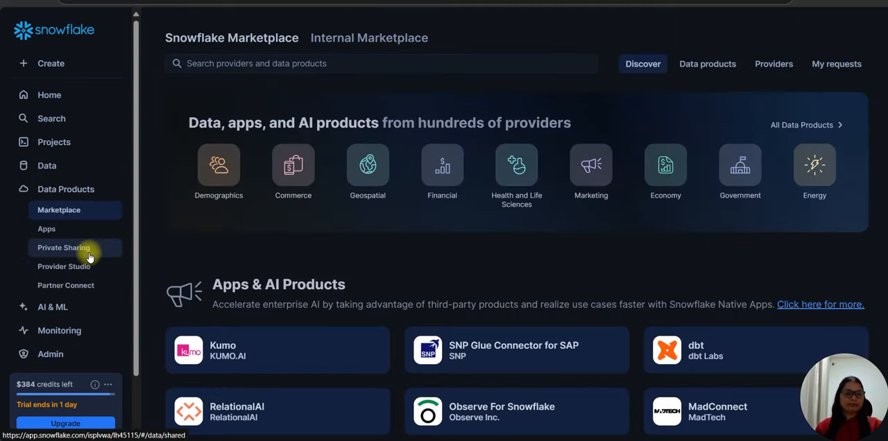
click(86, 249)
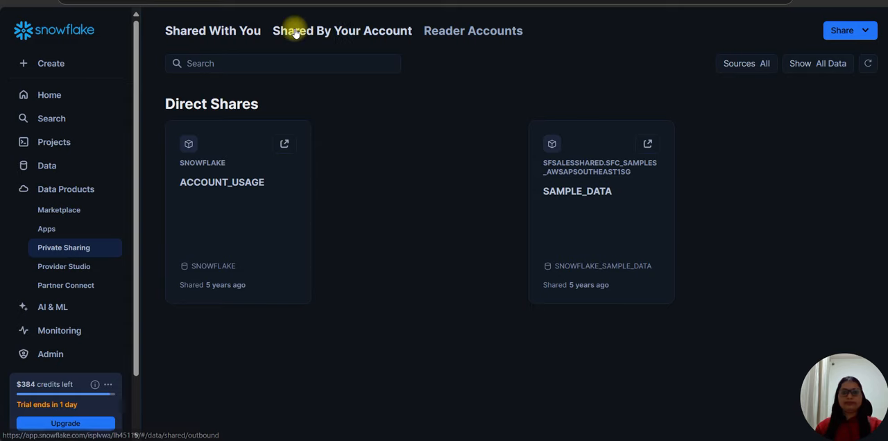
click(323, 31)
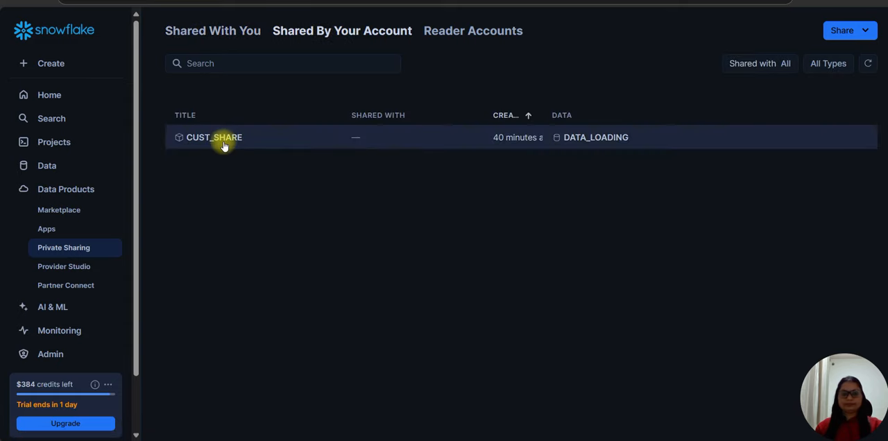
click(222, 139)
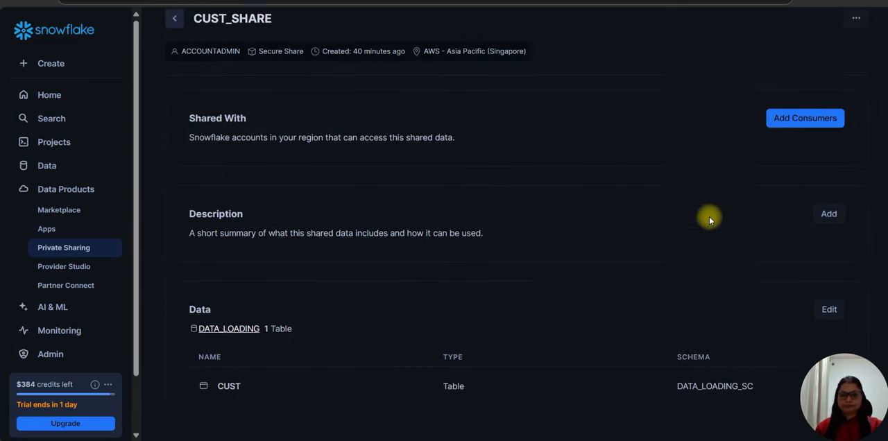
click(856, 29)
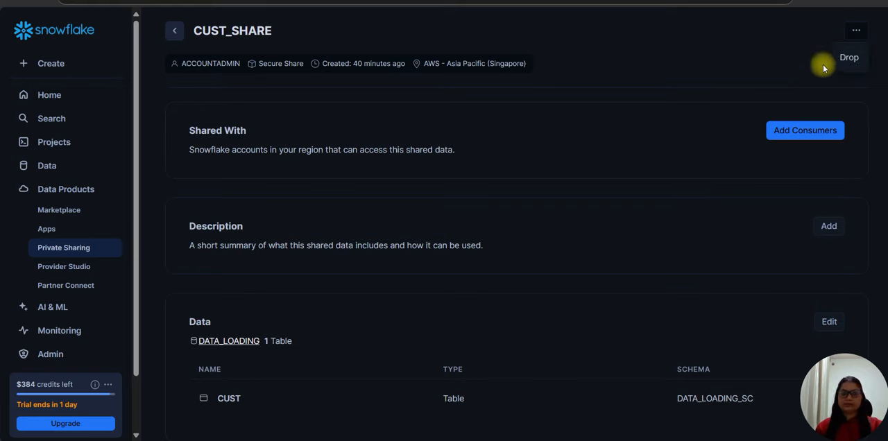
click(177, 33)
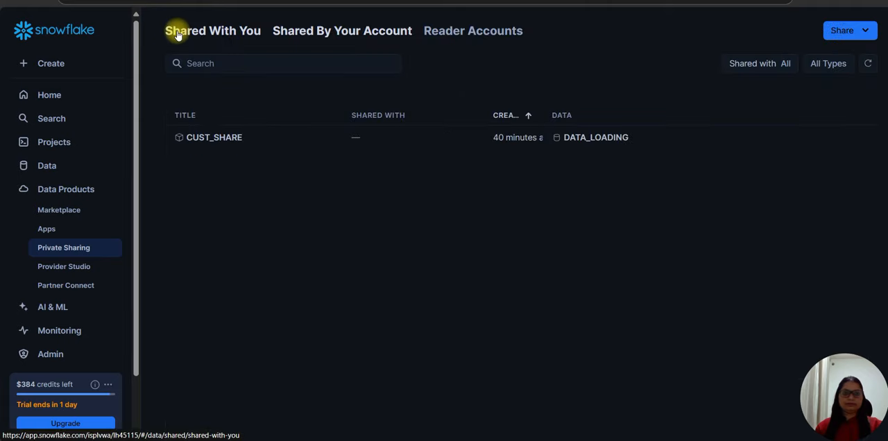
Create a direct share containing the table DEMO_F from COPIED_SCHEMA in the DATA_LOADING database.
click(865, 34)
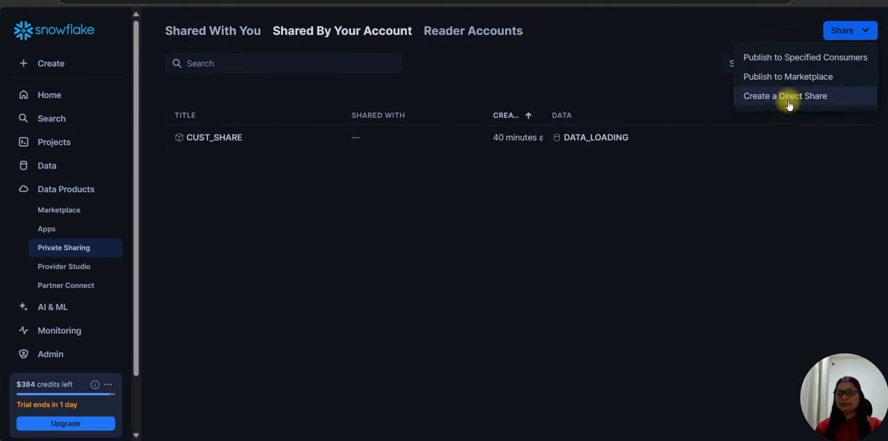
click(819, 96)
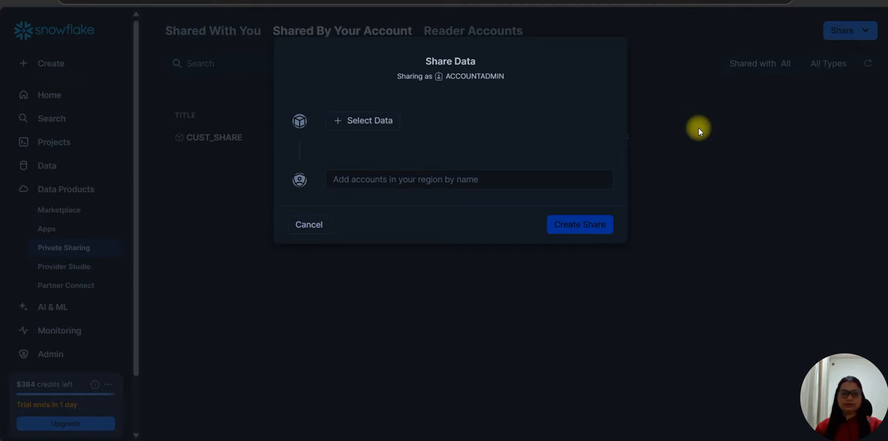
click(372, 122)
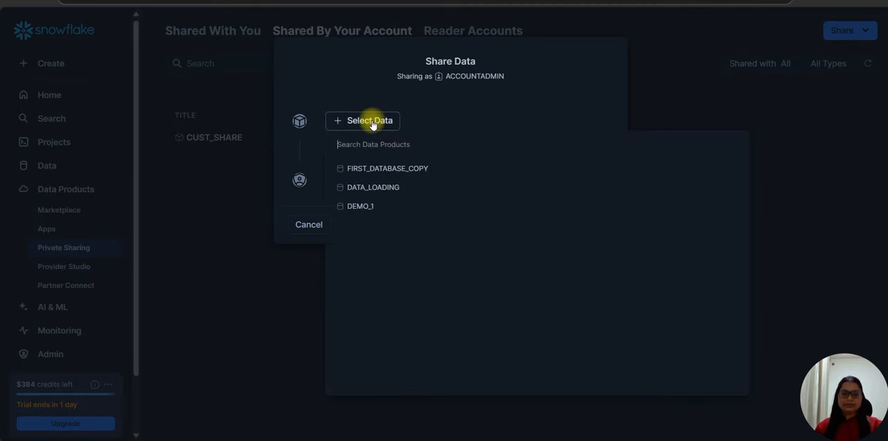
click(360, 189)
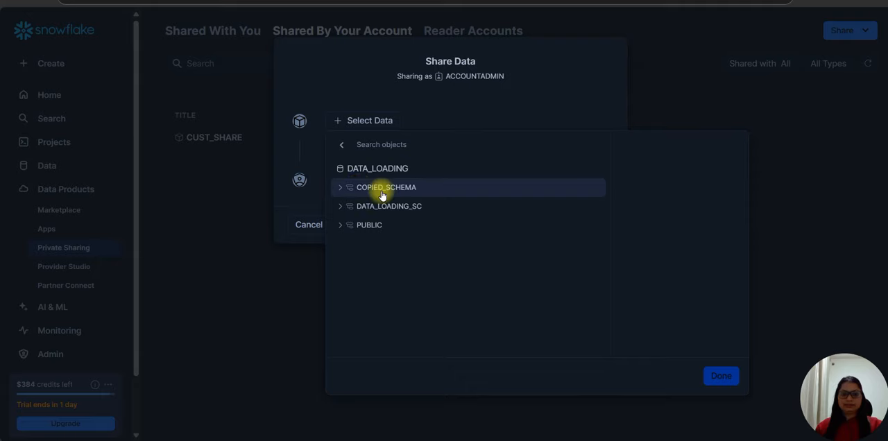
click(378, 188)
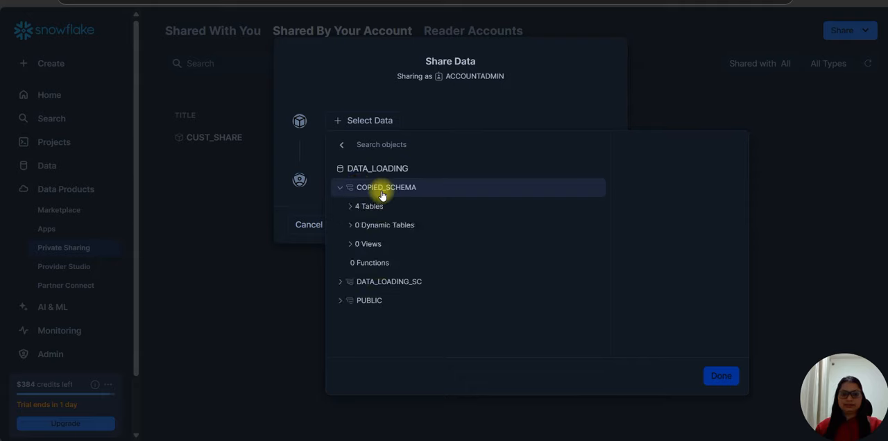
click(348, 206)
click(381, 224)
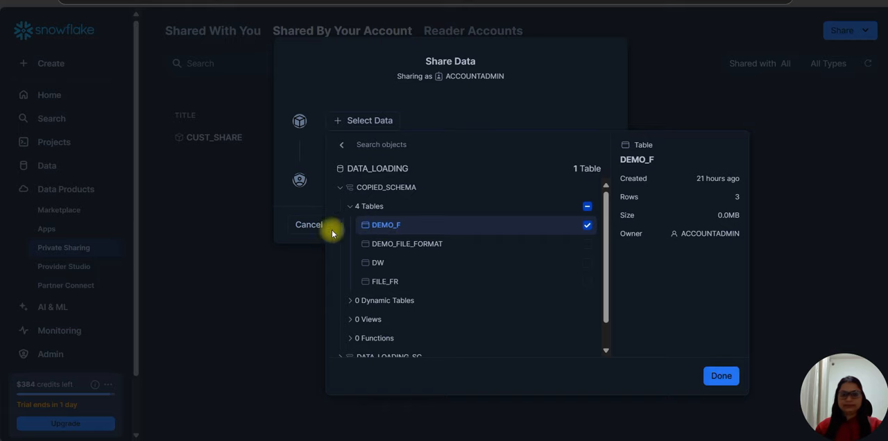
scroll(569, 323, down, 2)
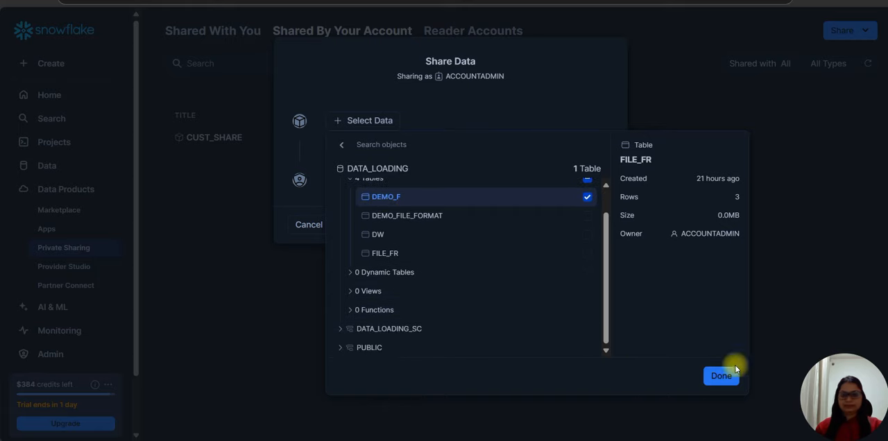
click(721, 377)
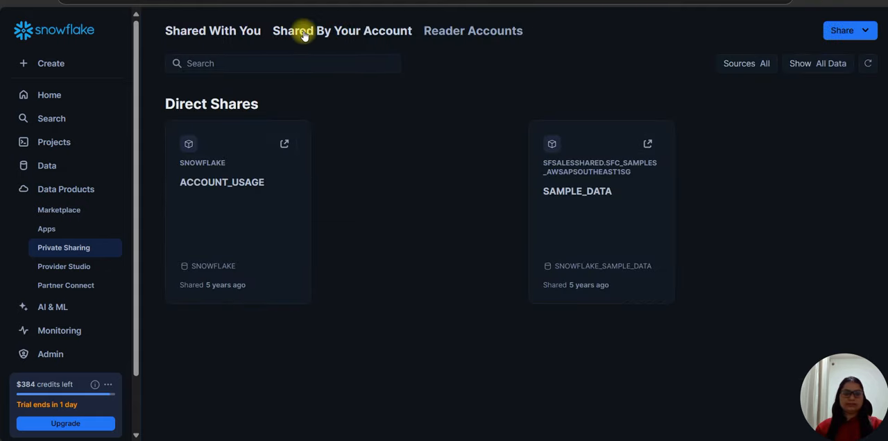
Review the list of shares provided by this account and switch to the Data Sharing/Cloning slide.
click(304, 36)
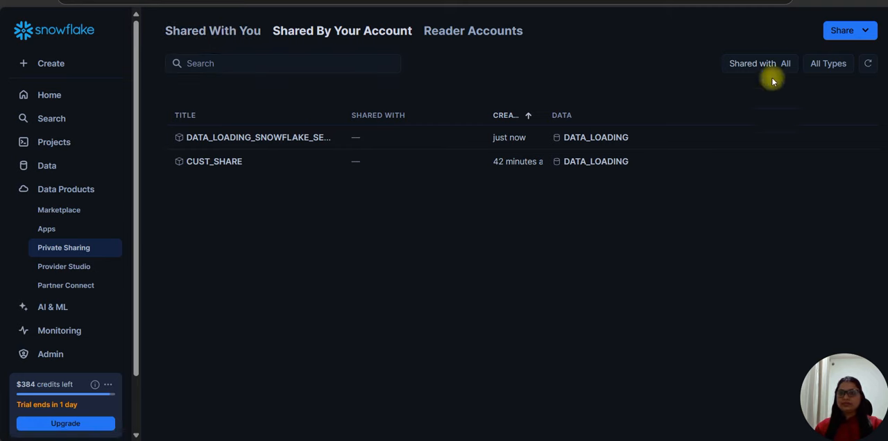
click(831, 1)
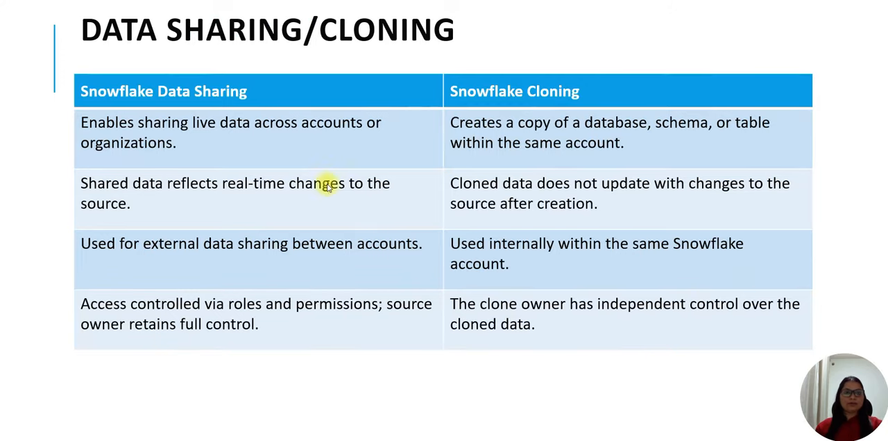